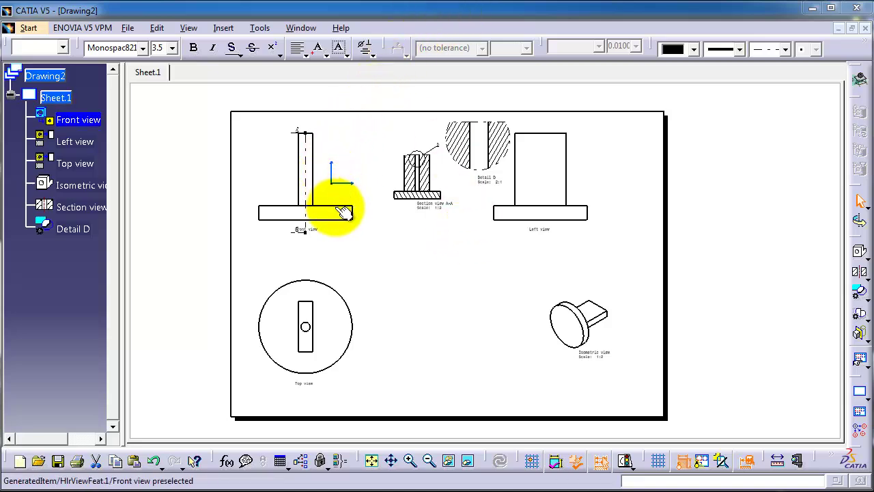
Bring up the floating Dimensioning toolbar from Insert > Dimensioning > Dimensions > Dimensions
{"action": "left_click", "coordinate": [365, 224]}
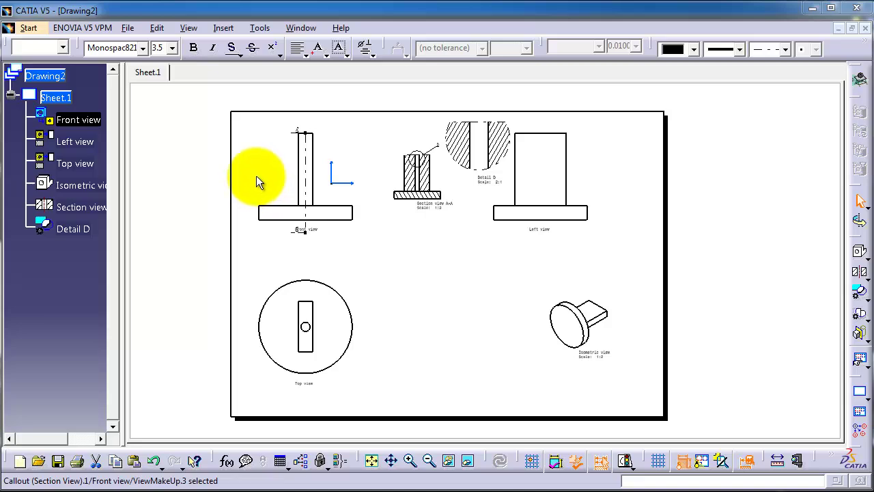
{"action": "left_click", "coordinate": [306, 174]}
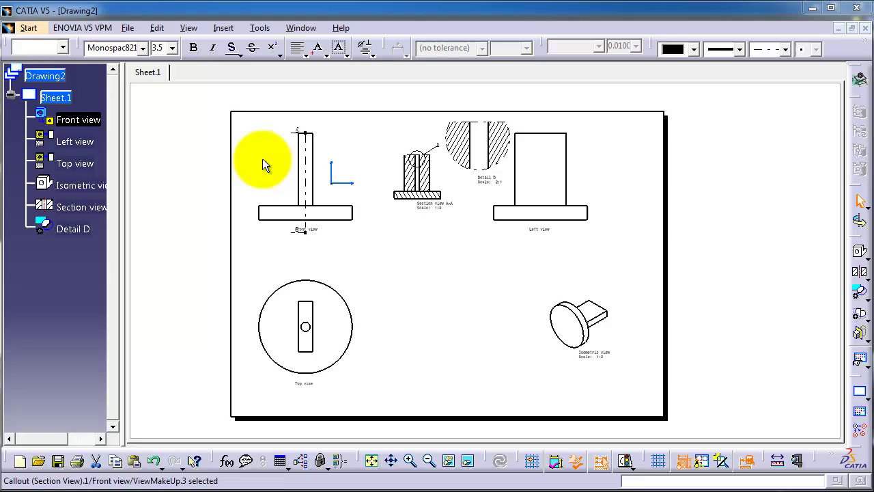
{"action": "left_click", "coordinate": [223, 28]}
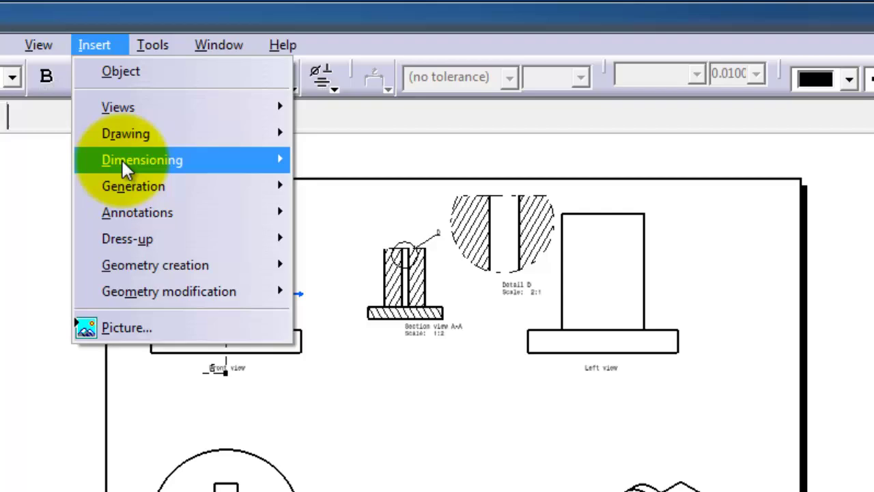
{"action": "mouse_move", "coordinate": [241, 99]}
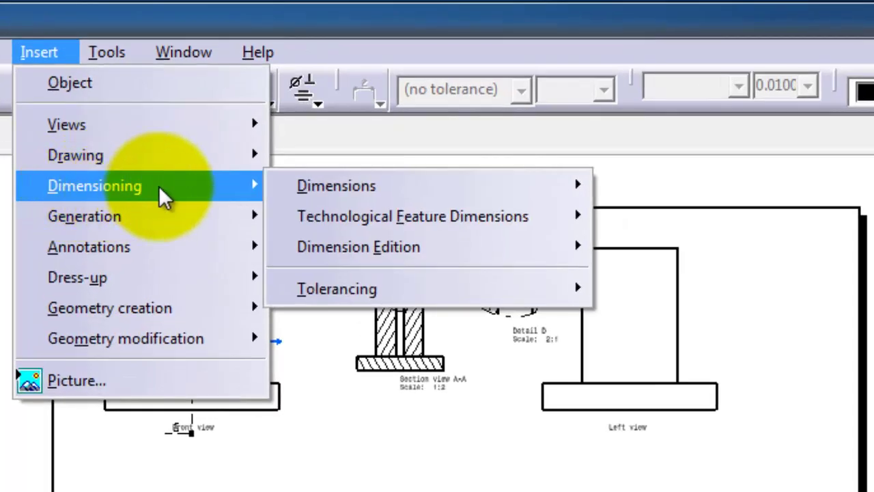
{"action": "mouse_move", "coordinate": [426, 193]}
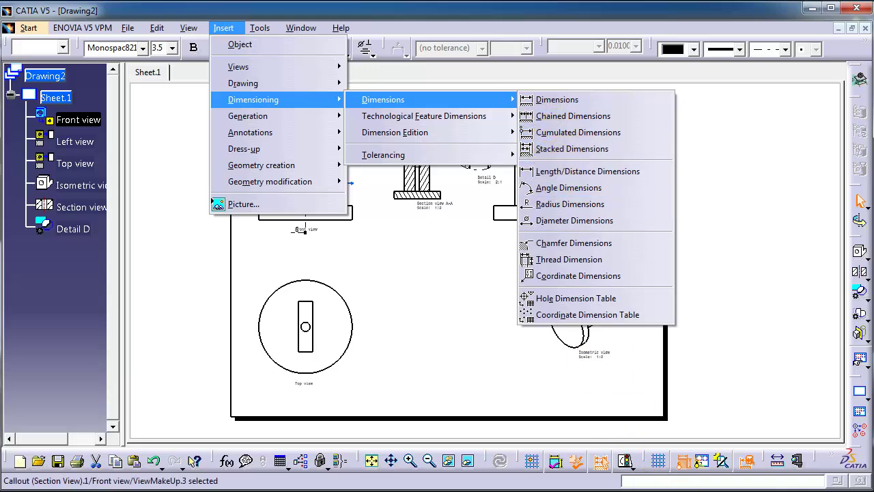
{"action": "left_click", "coordinate": [384, 99]}
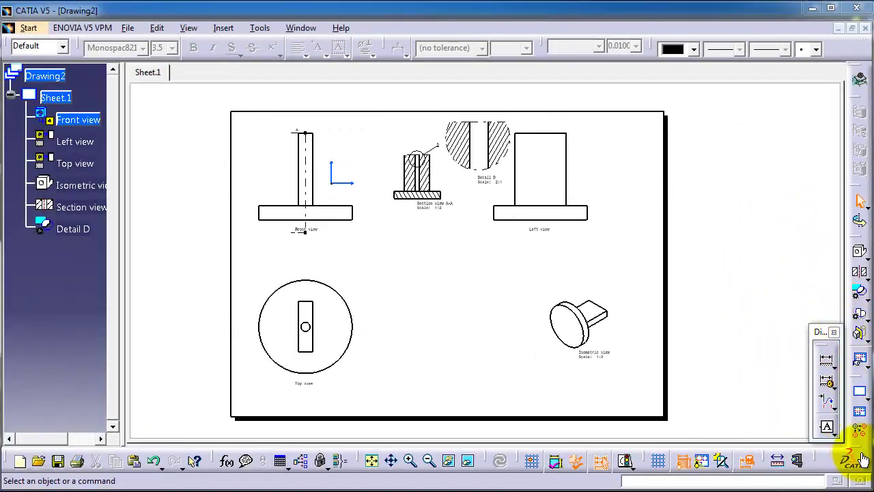
{"action": "right_click", "coordinate": [852, 205]}
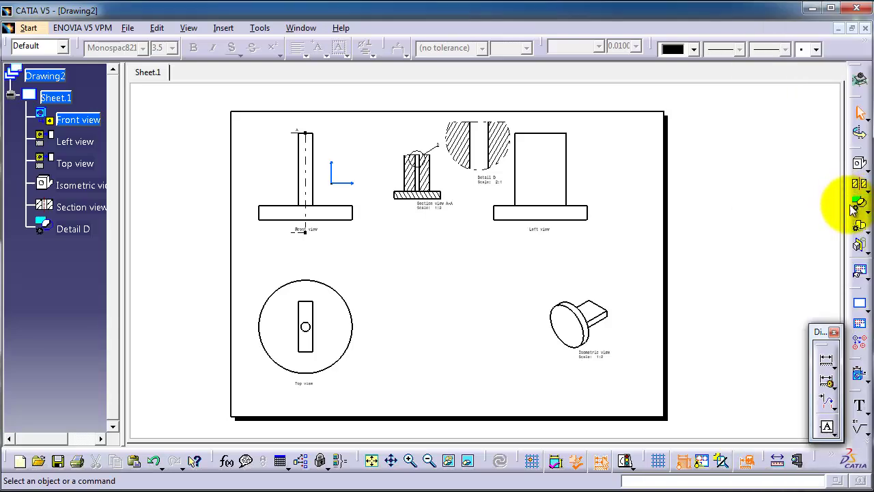
{"action": "key", "text": "Escape"}
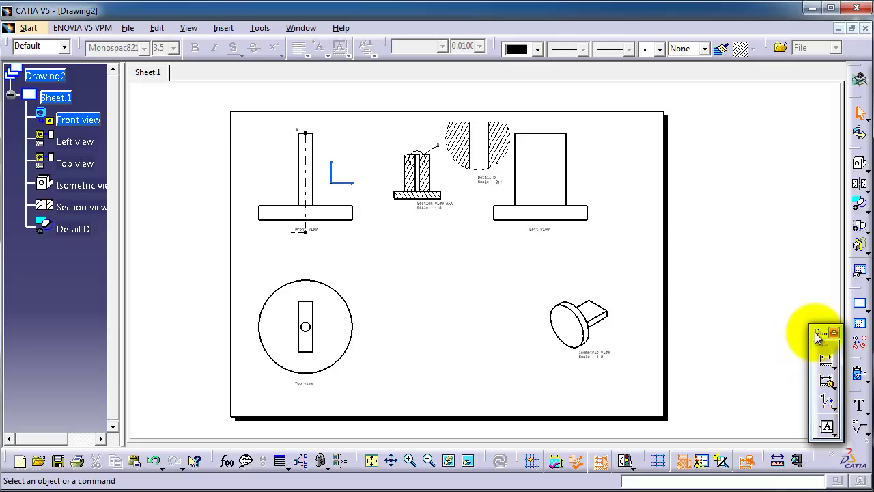
Add a parallel 128.06 width dimension below the front view's base edge
{"action": "left_click", "coordinate": [827, 363]}
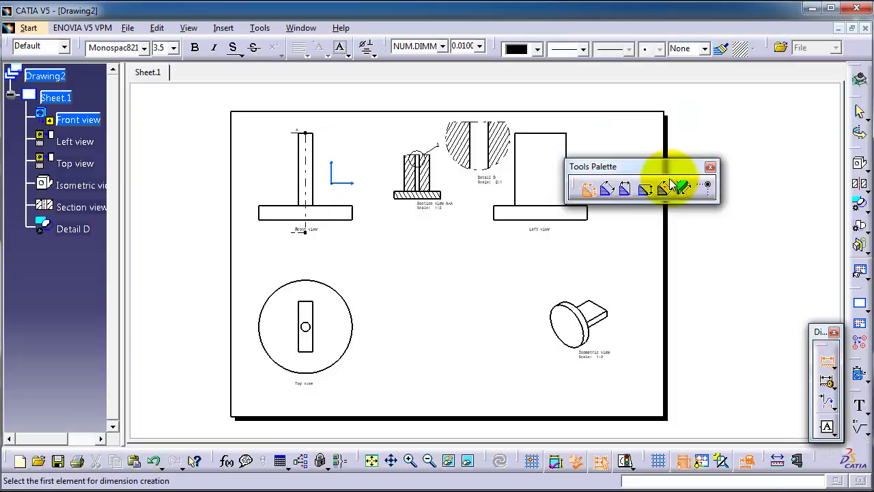
{"action": "left_click_drag", "start_coordinate": [655, 168], "coordinate": [739, 170]}
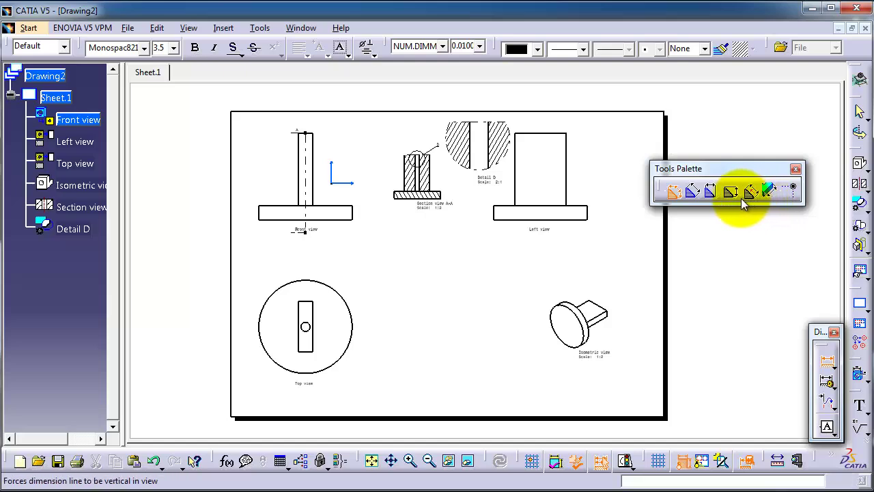
{"action": "left_click", "coordinate": [692, 194]}
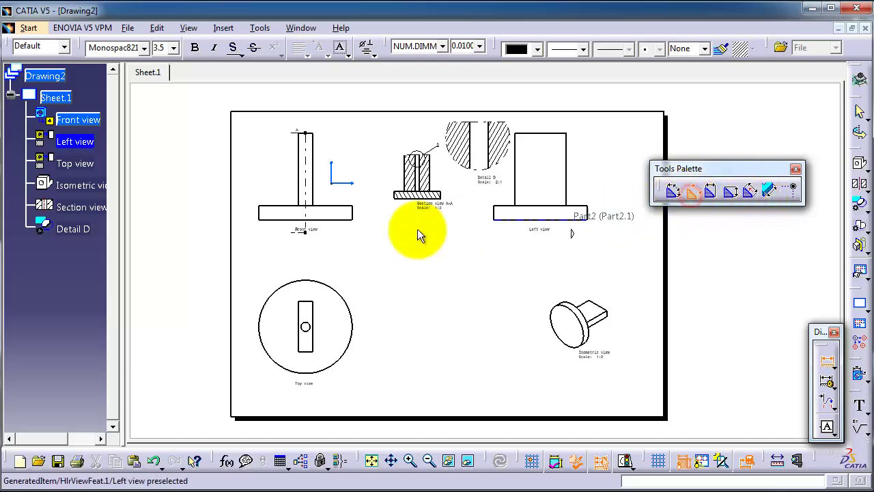
{"action": "left_click", "coordinate": [347, 224]}
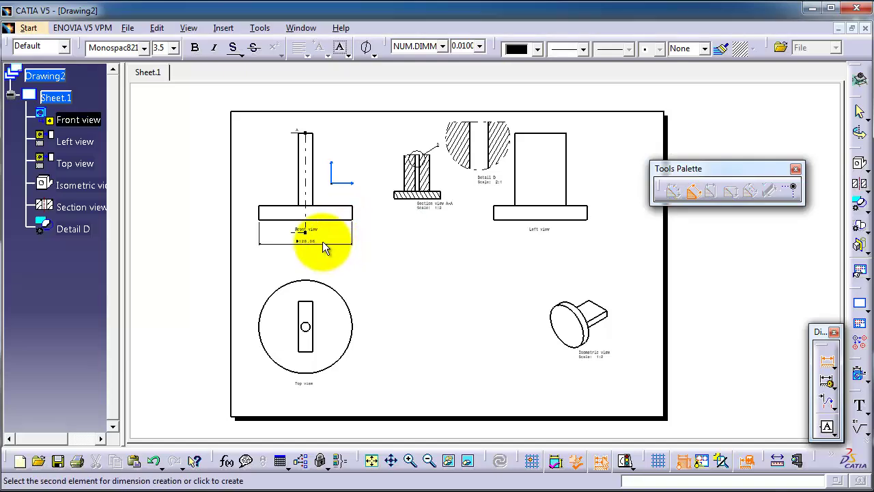
{"action": "left_click", "coordinate": [323, 241]}
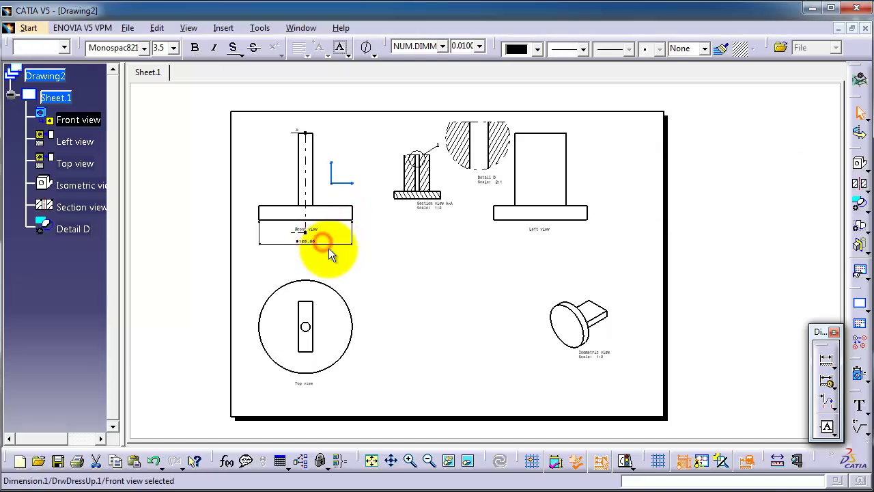
{"action": "left_click", "coordinate": [826, 359]}
{"action": "left_click", "coordinate": [692, 193]}
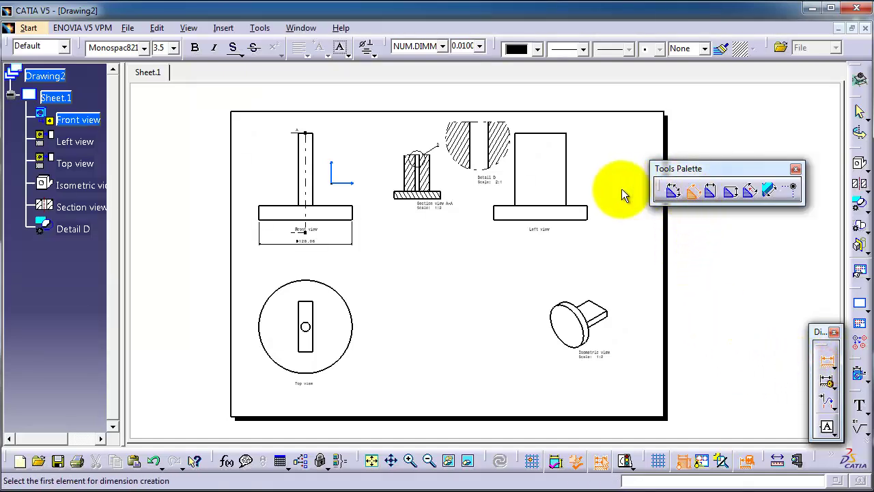
{"action": "left_click", "coordinate": [265, 218]}
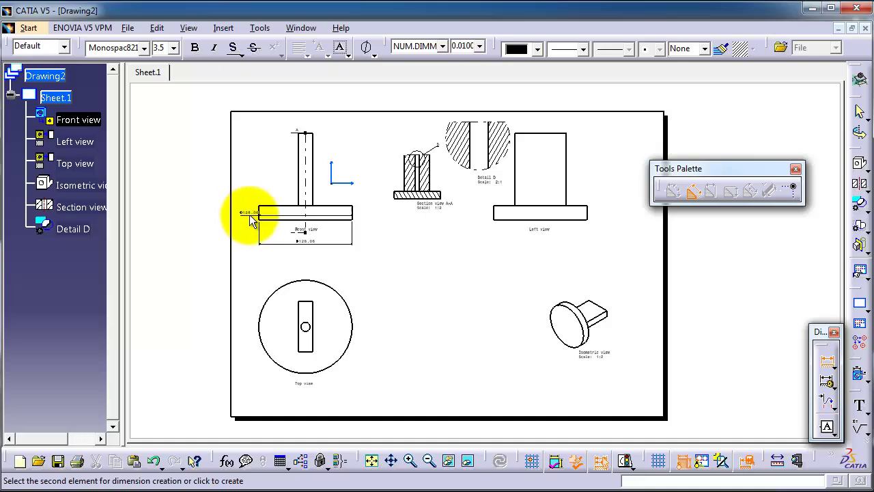
{"action": "left_click", "coordinate": [304, 240]}
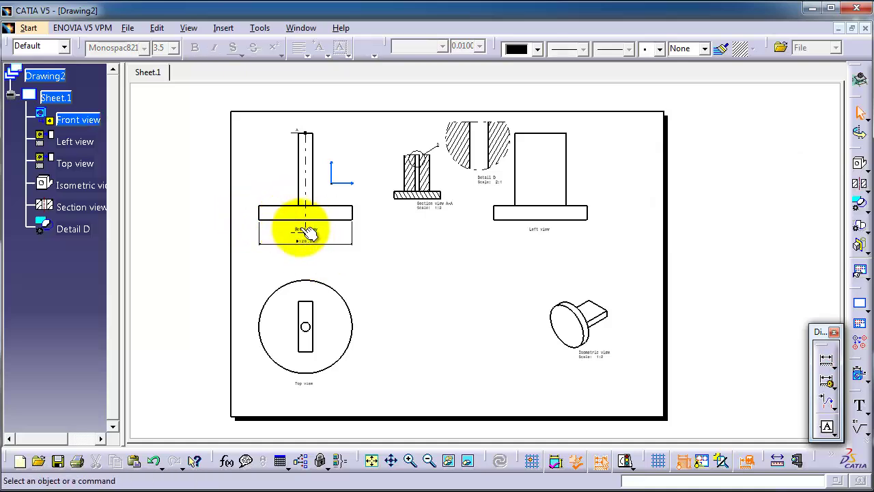
{"action": "left_click", "coordinate": [828, 359]}
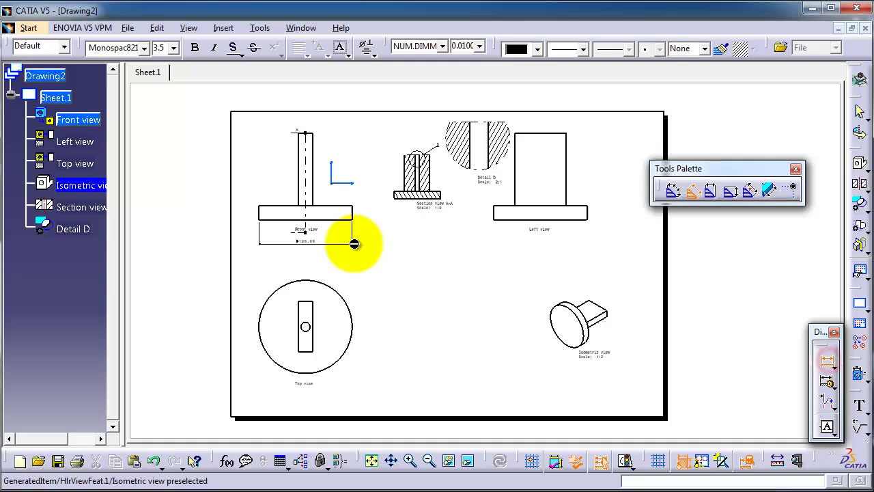
{"action": "left_click", "coordinate": [262, 216]}
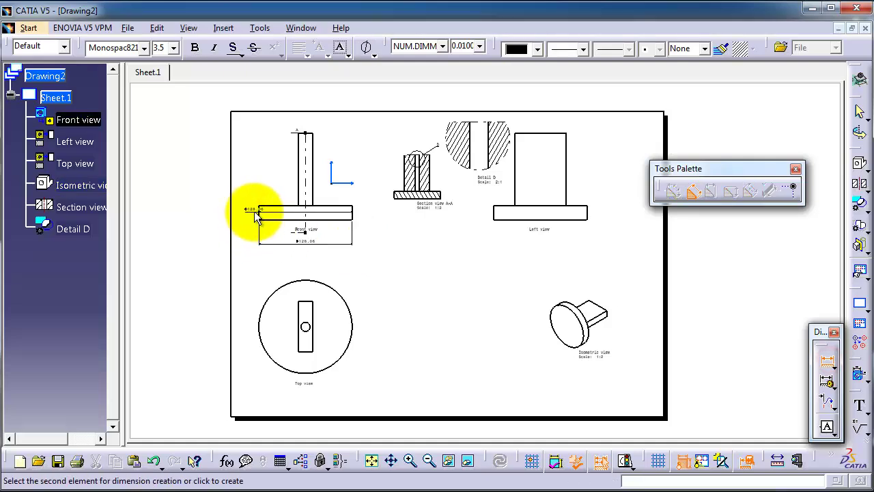
{"action": "left_click", "coordinate": [252, 212]}
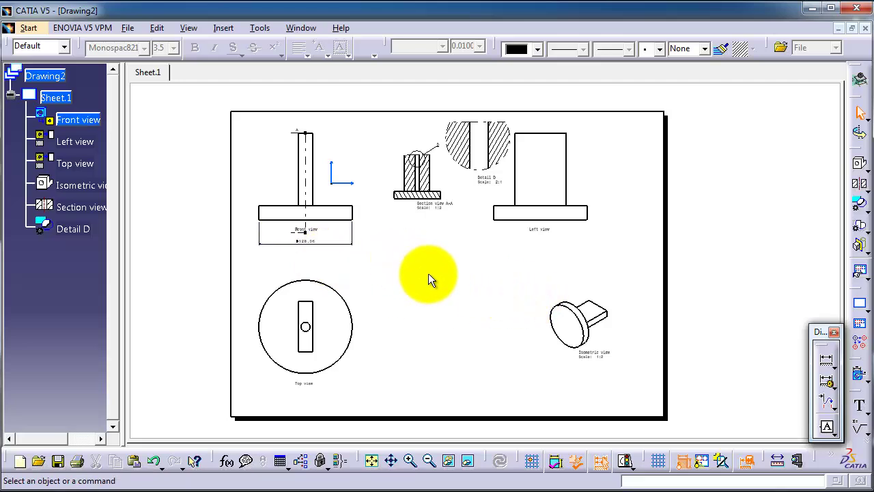
Add a force-vertical 20 thickness dimension at the left of the front view's base
{"action": "left_click_drag", "start_coordinate": [810, 331], "coordinate": [748, 276]}
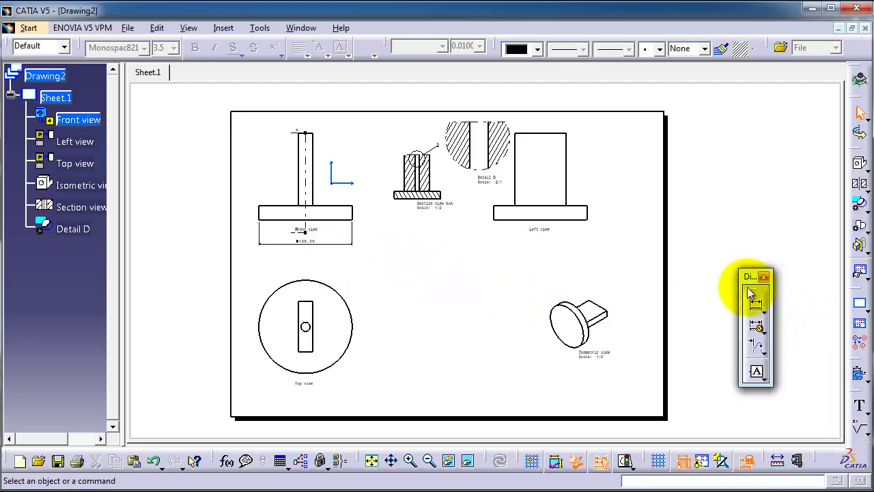
{"action": "left_click", "coordinate": [758, 307]}
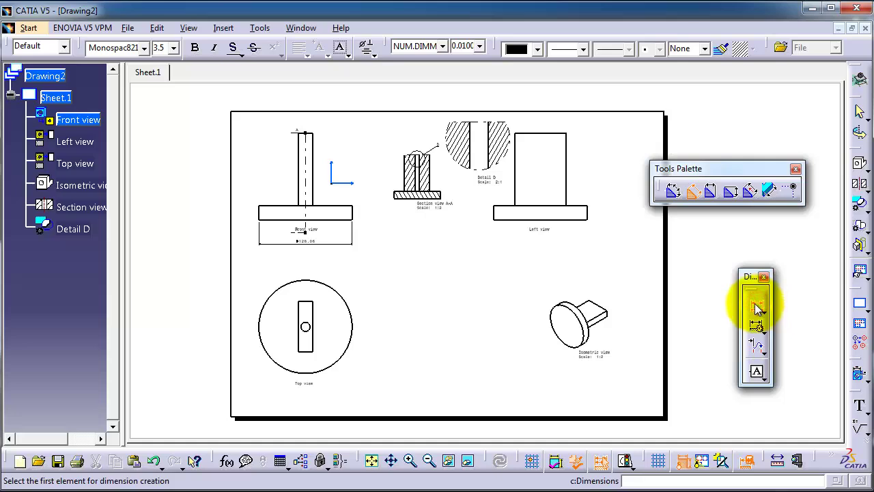
{"action": "left_click", "coordinate": [729, 192]}
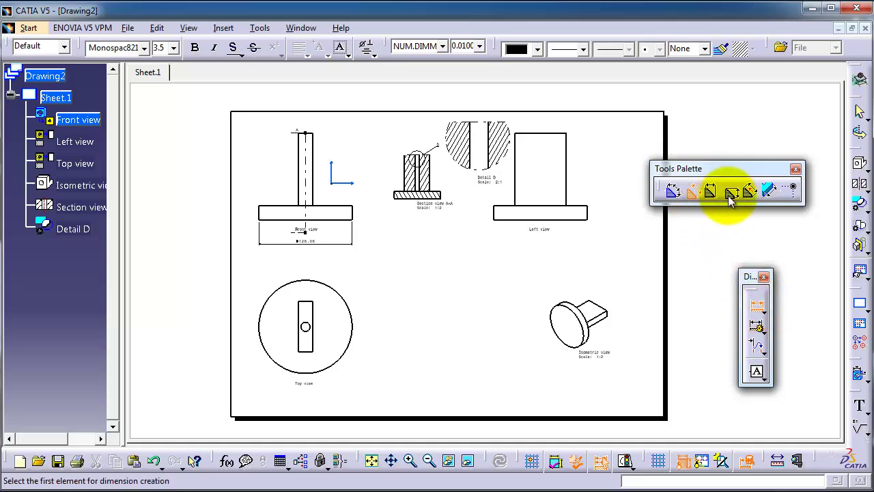
{"action": "left_click", "coordinate": [729, 193]}
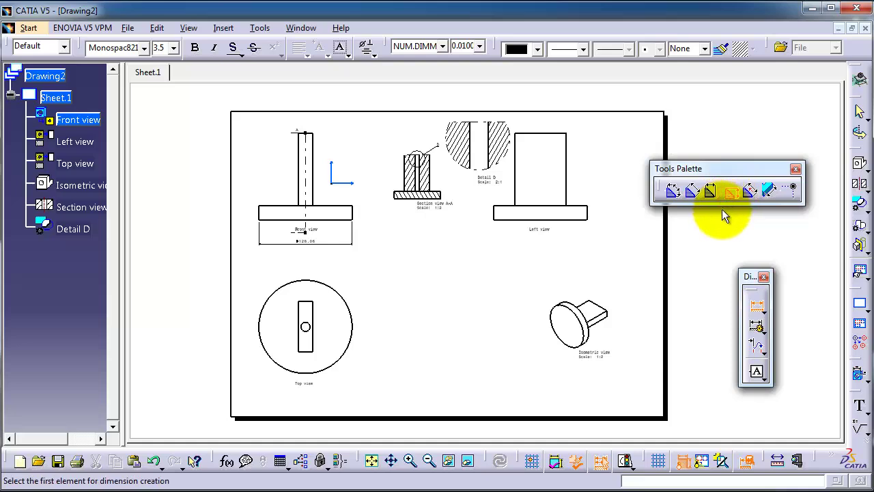
{"action": "left_click", "coordinate": [261, 214]}
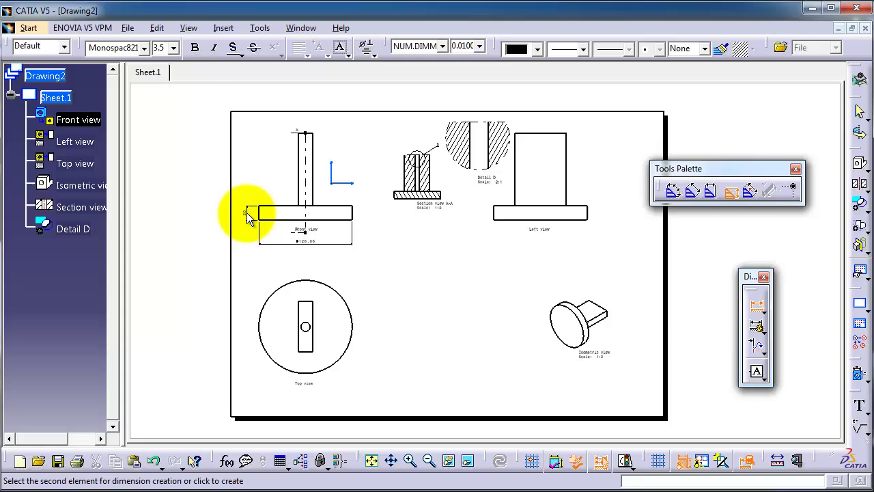
{"action": "left_click", "coordinate": [246, 216]}
{"action": "middle_click_drag", "start_coordinate": [396, 269], "coordinate": [406, 197]}
{"action": "mouse_move", "coordinate": [370, 220]}
{"action": "middle_mouse_down"}
{"action": "mouse_move", "coordinate": [539, 332]}
{"action": "mouse_move", "coordinate": [568, 334]}
{"action": "mouse_move", "coordinate": [556, 330]}
{"action": "mouse_move", "coordinate": [551, 354]}
{"action": "middle_mouse_up"}
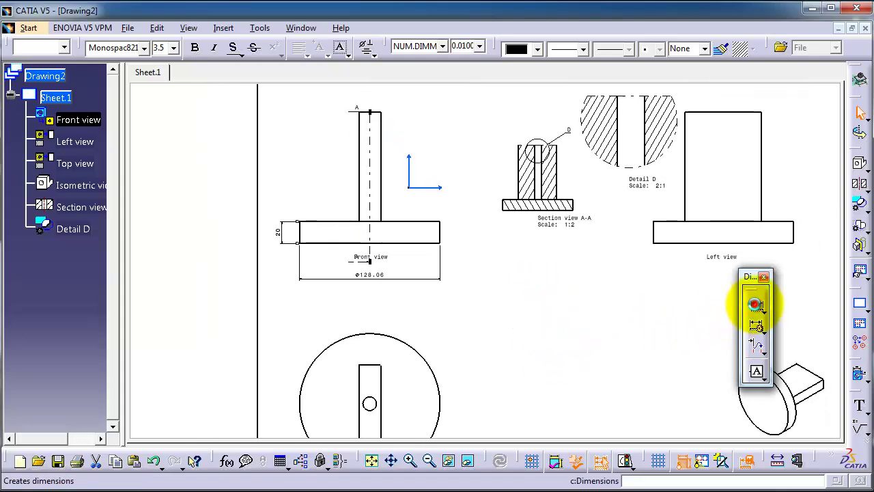
Dimension the upright's top edge with a 20 width placed above it
{"action": "left_click", "coordinate": [756, 304]}
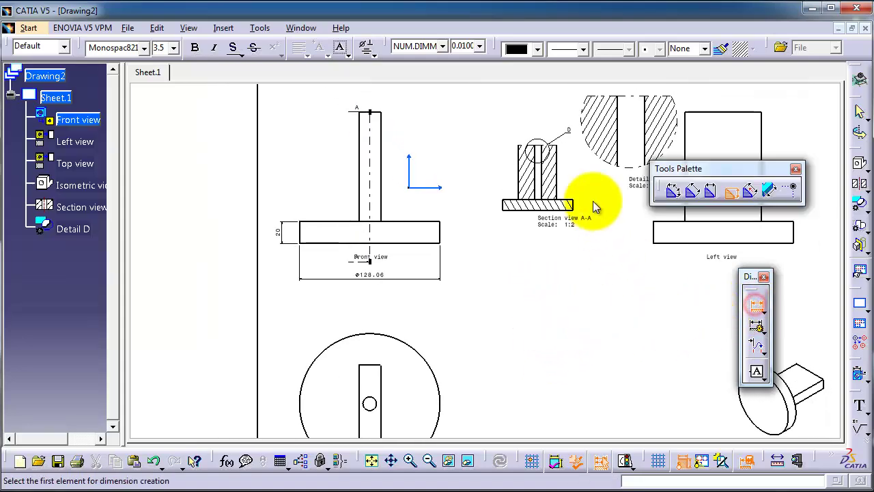
{"action": "left_click", "coordinate": [375, 111]}
{"action": "left_click", "coordinate": [374, 102]}
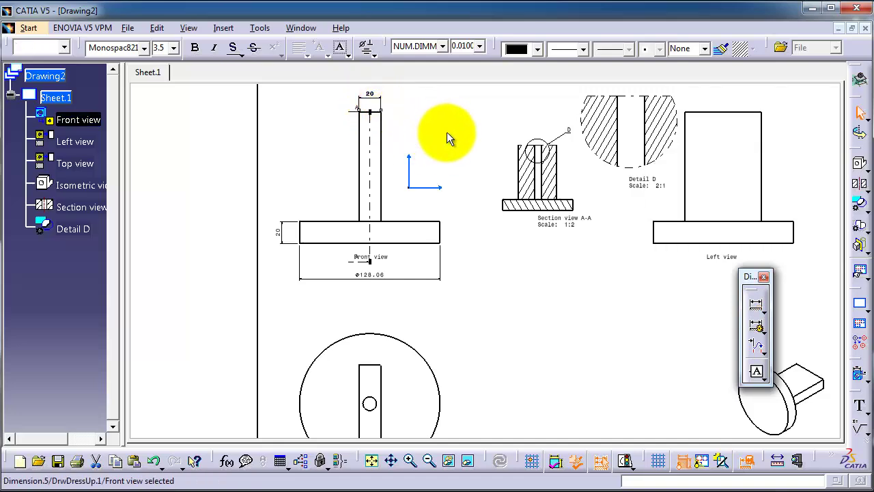
{"action": "left_click", "coordinate": [757, 307]}
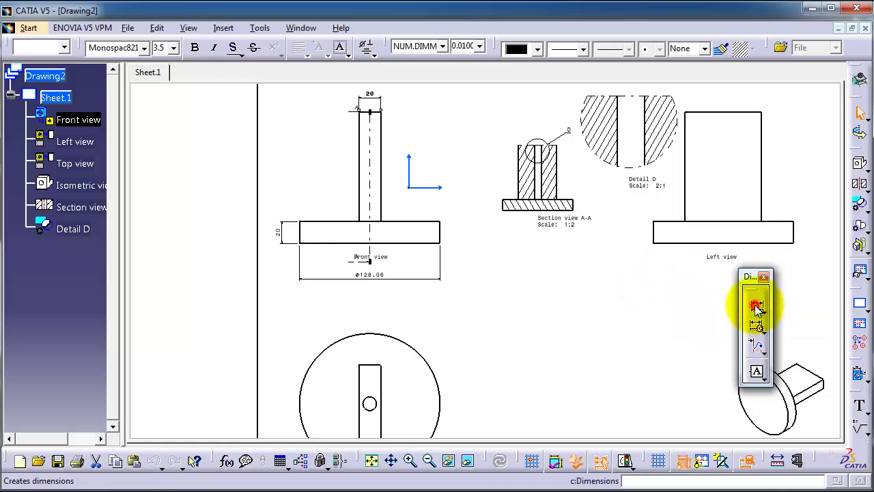